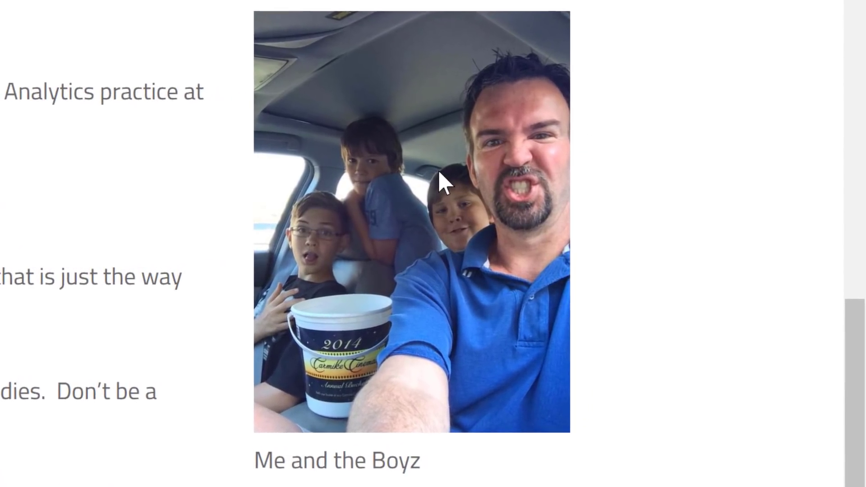
Step: Open the context menu for the 'Me and the Boyz' car selfie photo in Chrome
right_click(346, 221)
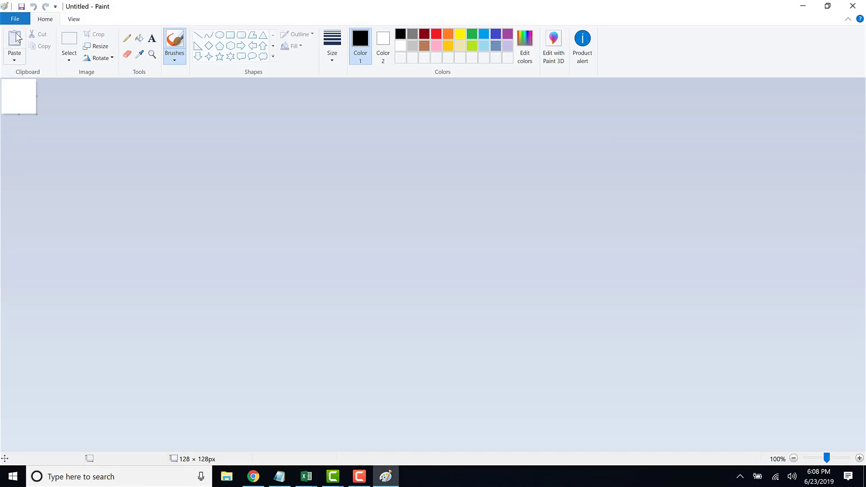
Step: Open the 720 × 960 'rick' car selfie photo from the Downloads folder in Paint
left_click(14, 19)
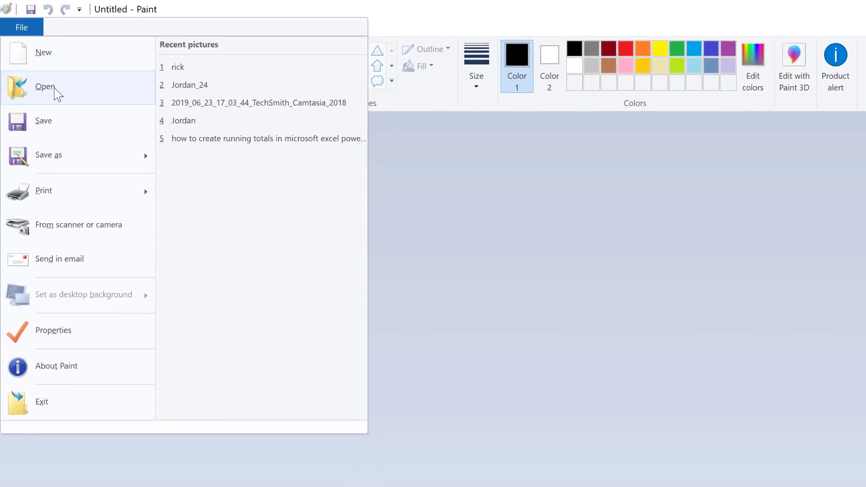
key("Escape")
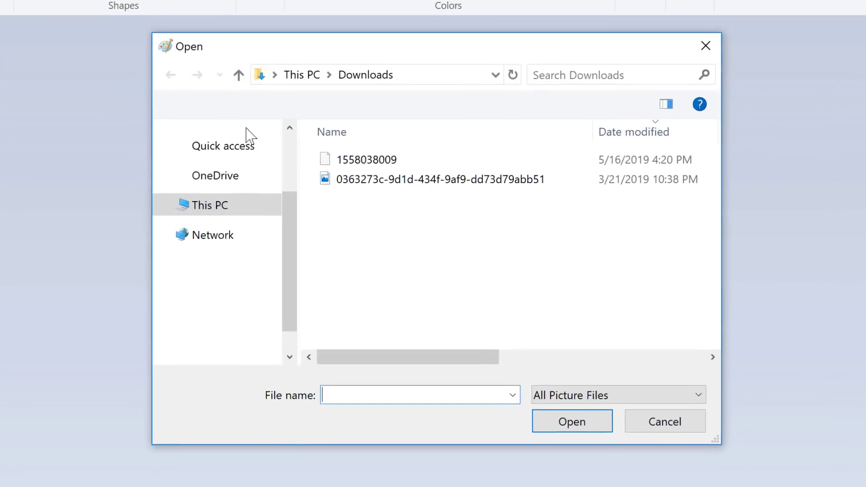
left_click(221, 131)
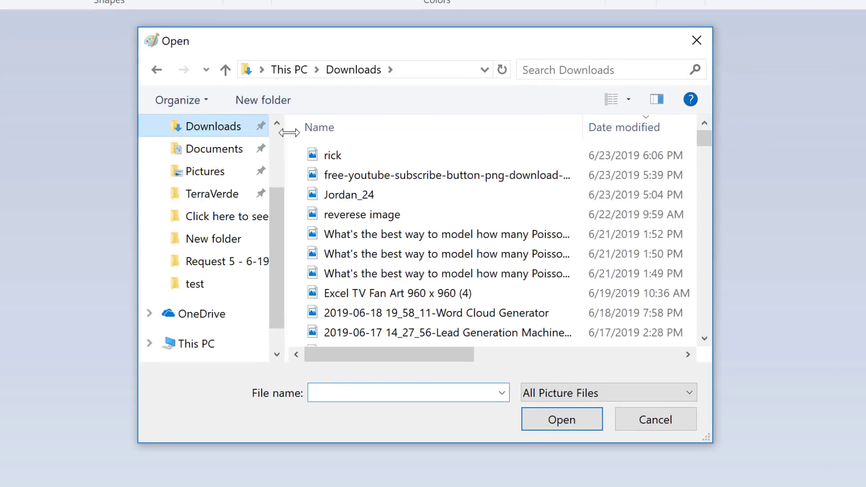
left_click(333, 155)
double_click(345, 156)
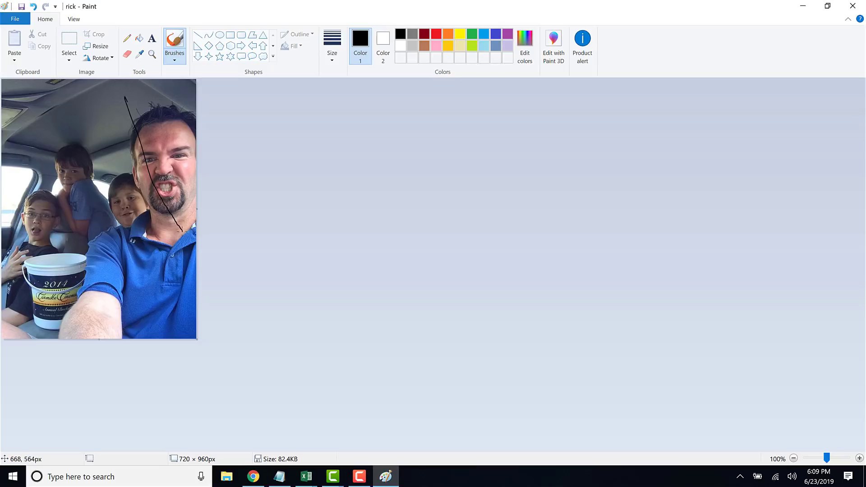
Step: Crop the photo to the man's face, then resize it to 35 percent (95 × 164 px)
left_click(75, 39)
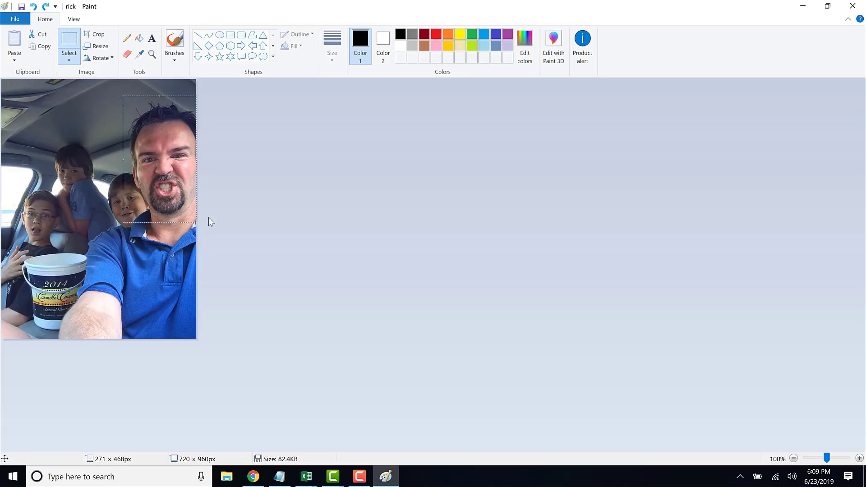
left_click(105, 36)
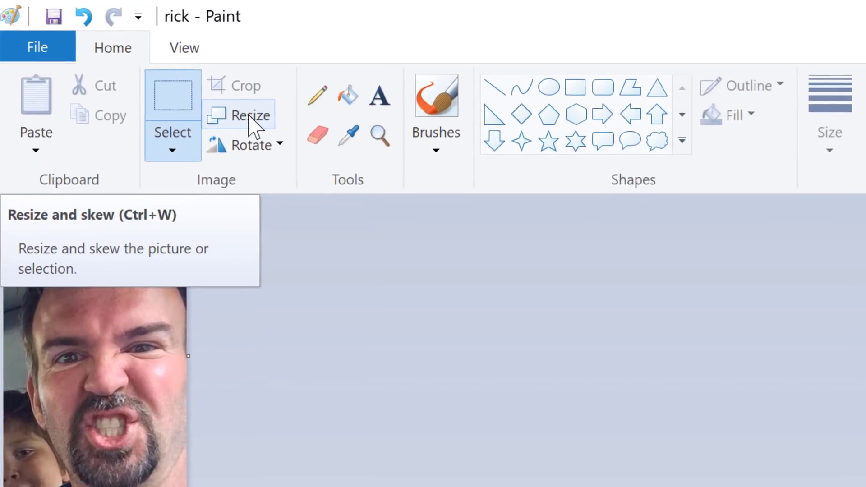
left_click(272, 129)
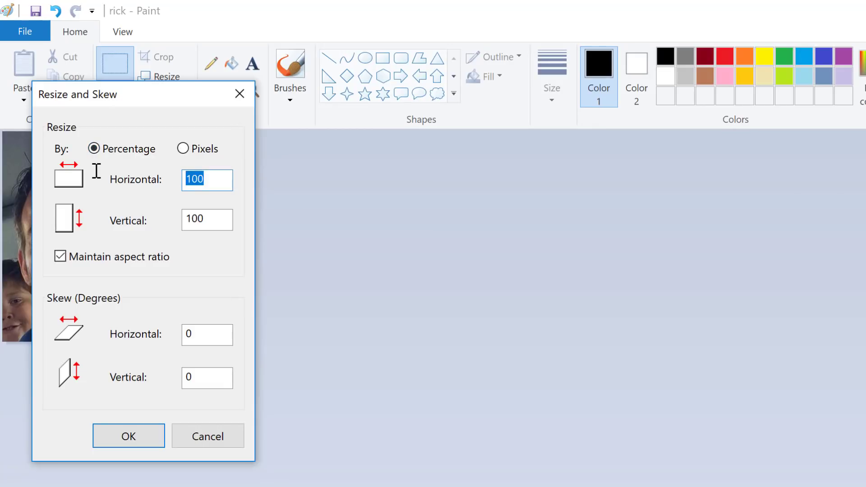
key("Return")
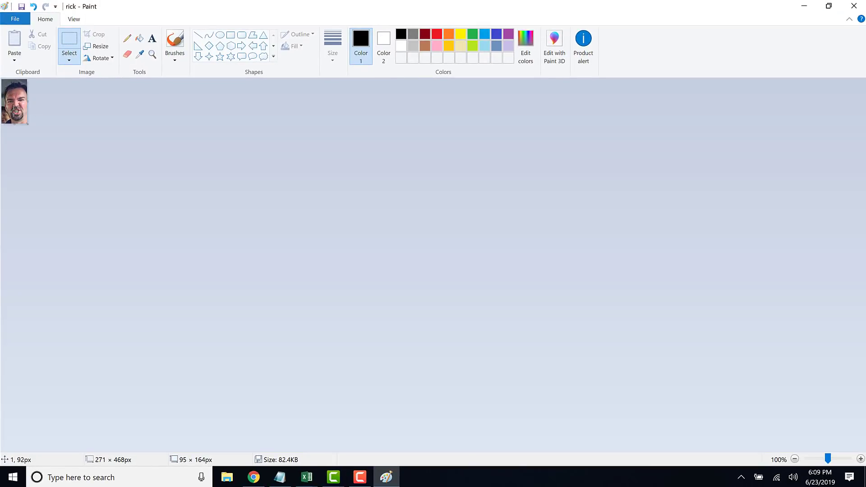
Step: Save a copy as a BMP picture with the 256 Color Bitmap file type
left_click(15, 19)
mouse_move(103, 116)
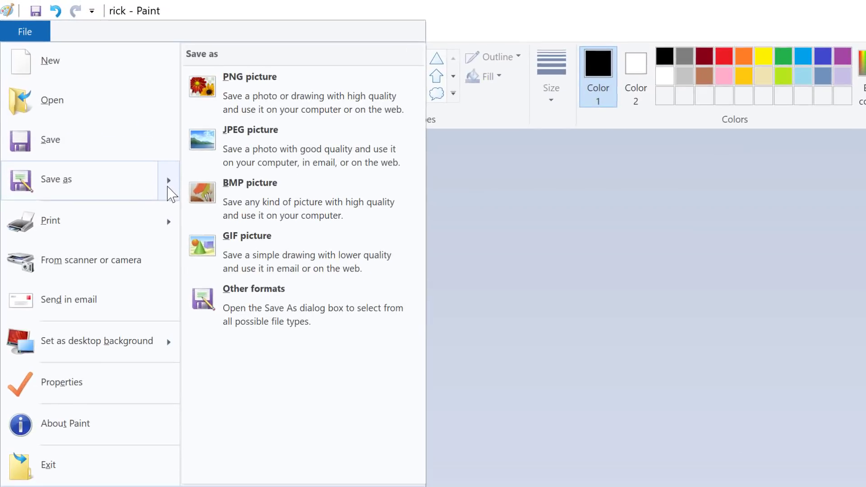
left_click(277, 208)
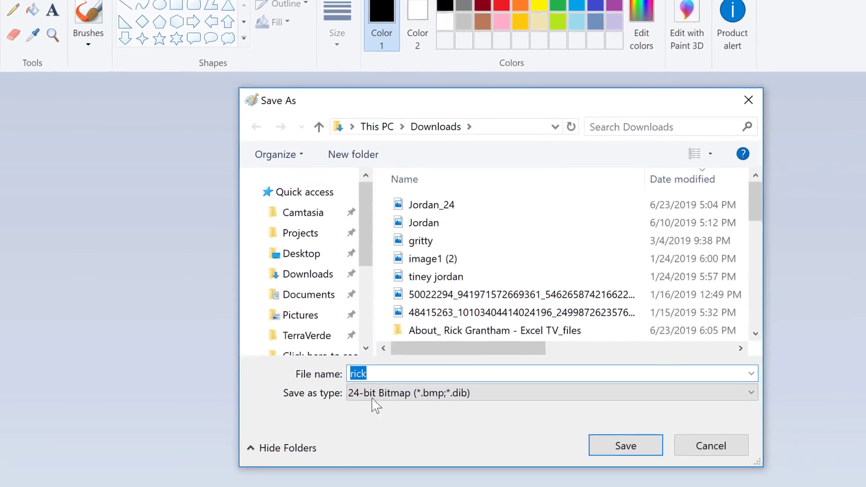
left_click(479, 432)
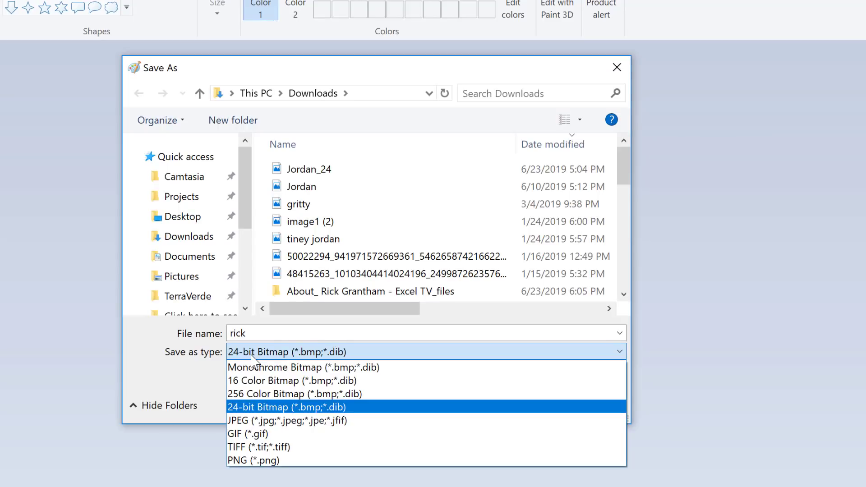
left_click(271, 396)
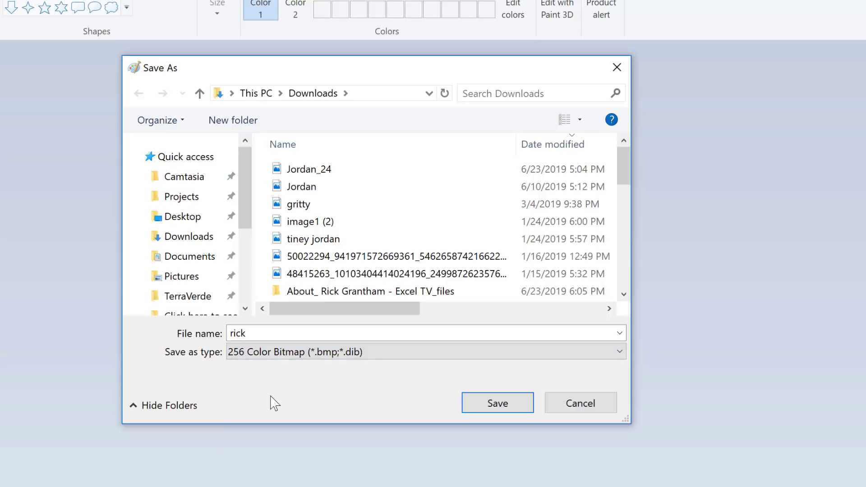
Step: Rename and save the 256-colour bitmap, accept the colour-loss warning, and switch to bitmap_to_excel
double_click(276, 334)
left_click(504, 405)
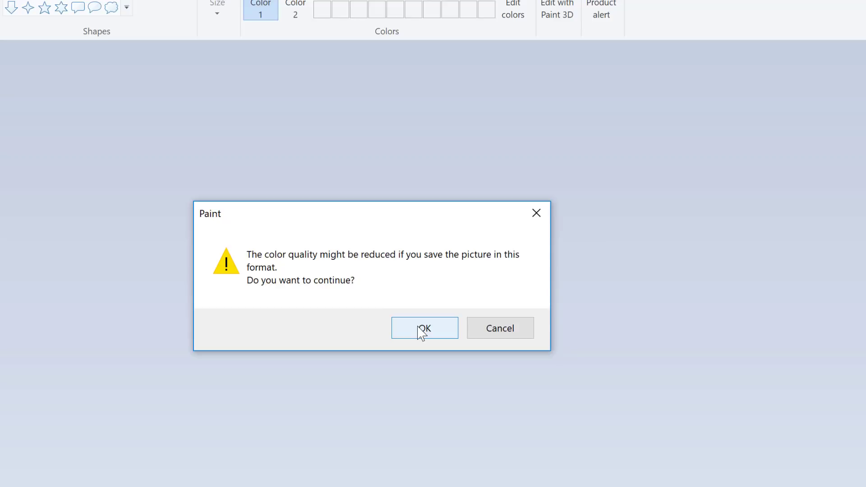
left_click(421, 332)
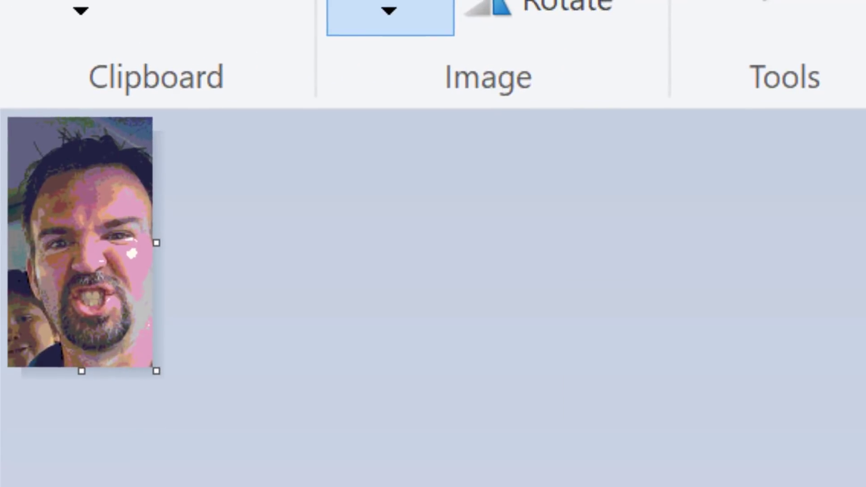
mouse_move(306, 476)
left_click(284, 429)
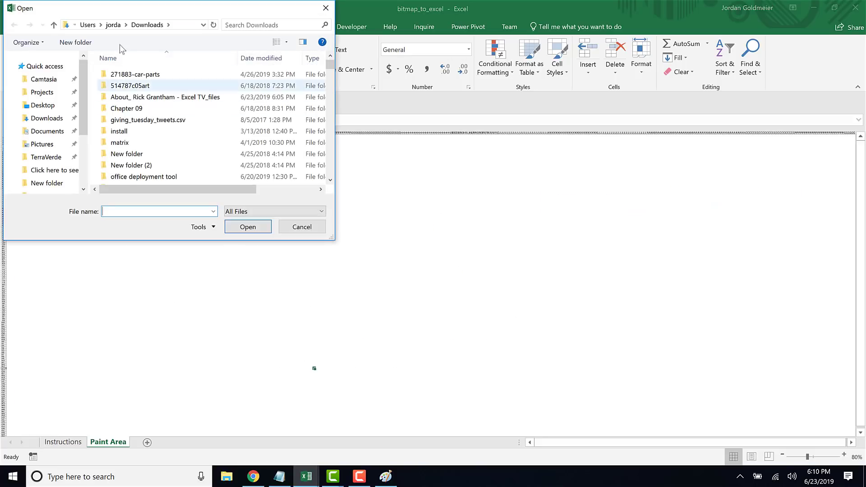
Step: Load the rick256 bitmap from Downloads into the Paint Area sheet and dismiss the completion message
left_click(47, 118)
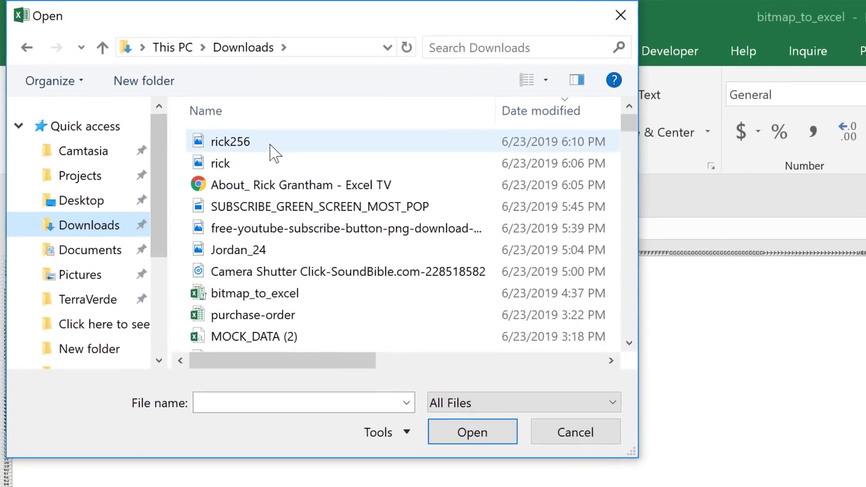
left_click(275, 154)
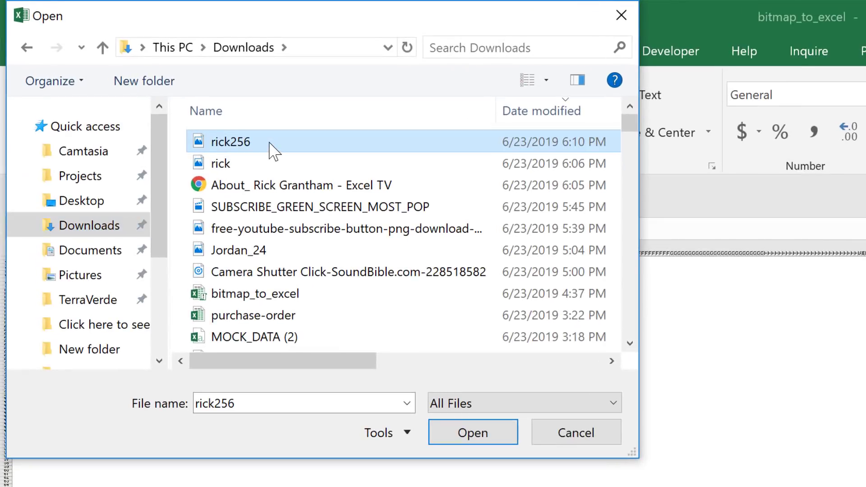
double_click(275, 153)
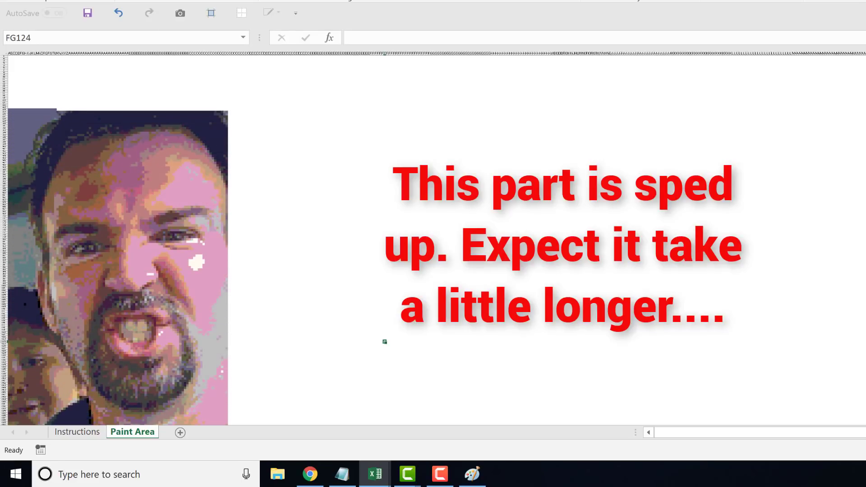
key("Return")
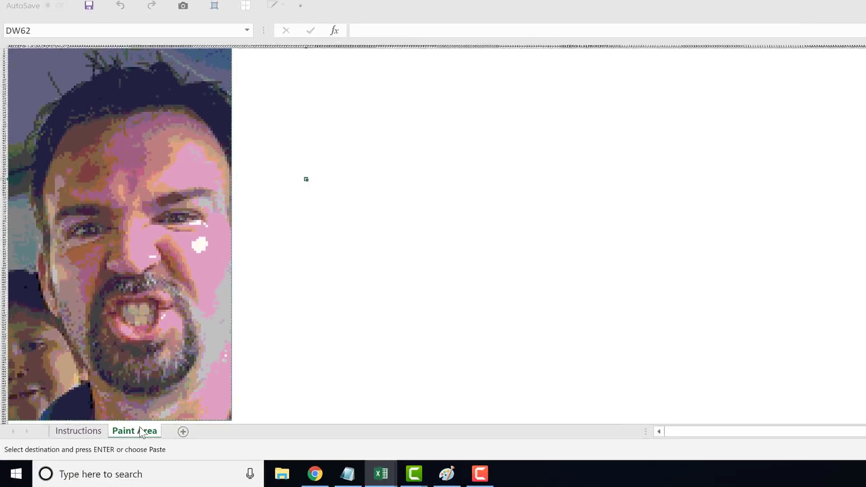
Step: Copy the Paint Area sheet into a (new book) workbook, Book1, via Move or Copy
right_click(113, 440)
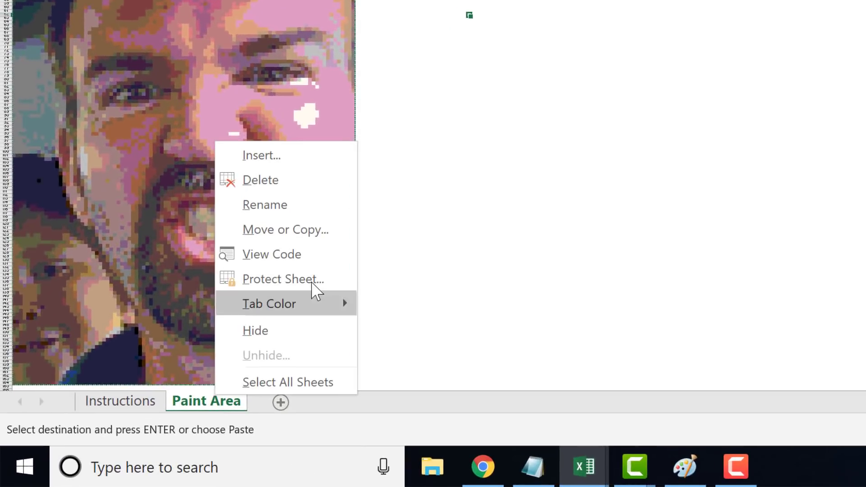
left_click(306, 236)
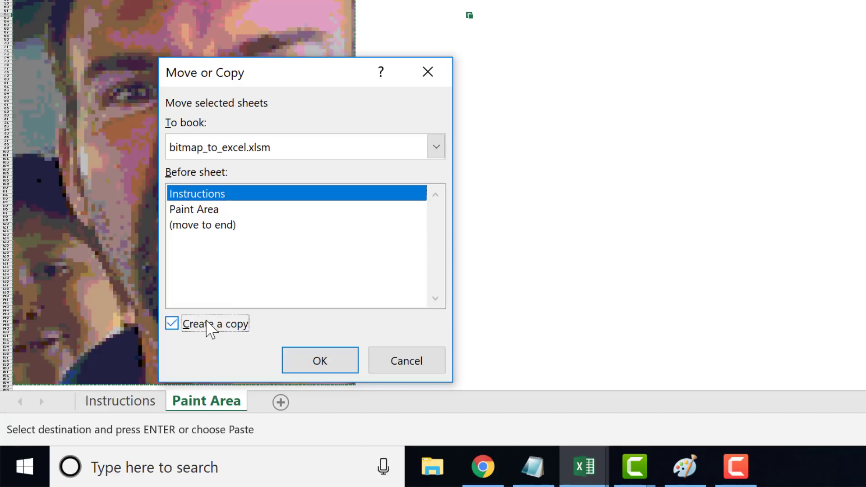
left_click(290, 147)
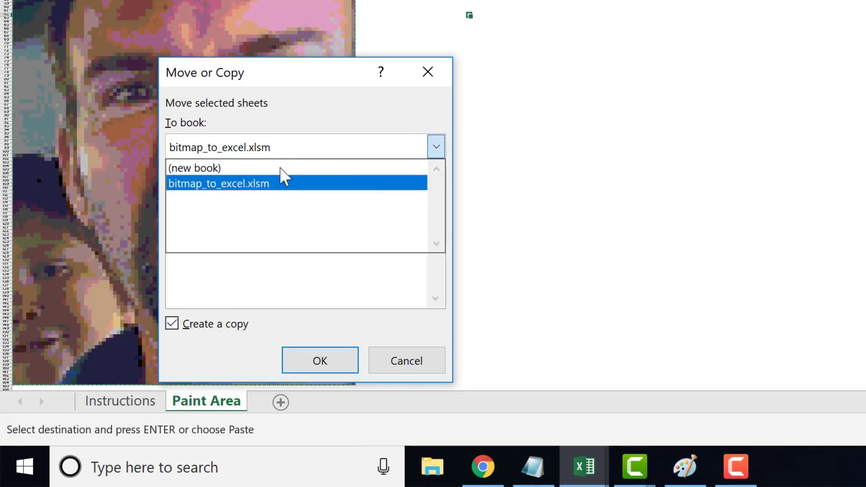
left_click(277, 170)
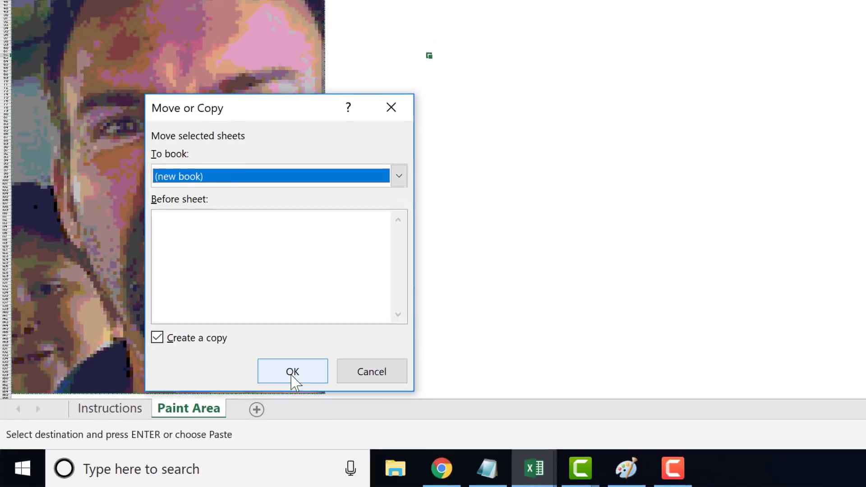
left_click(291, 374)
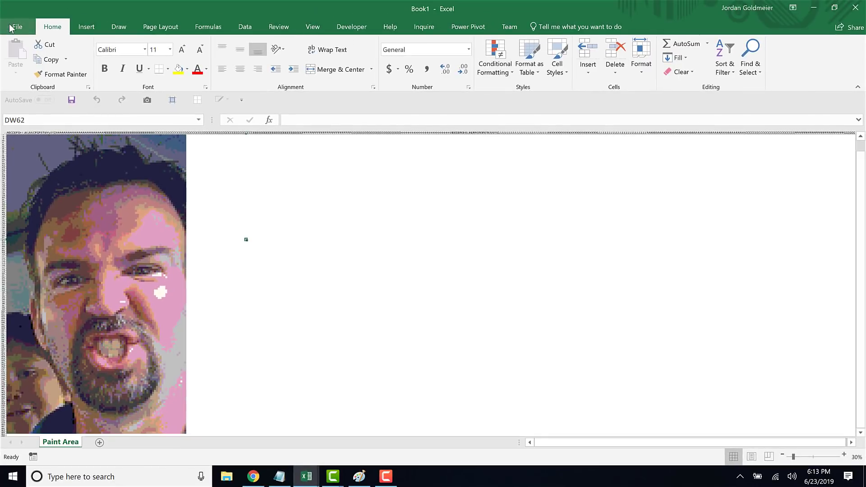
left_click(10, 28)
Step: Save Book1 as the macro-free workbook 'Daily Expense Report.xlsx'
left_click(33, 130)
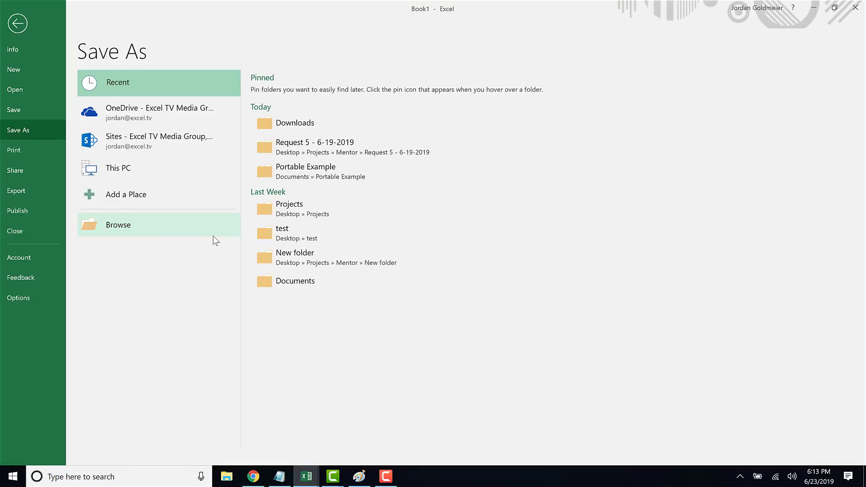
left_click(214, 235)
type("Da")
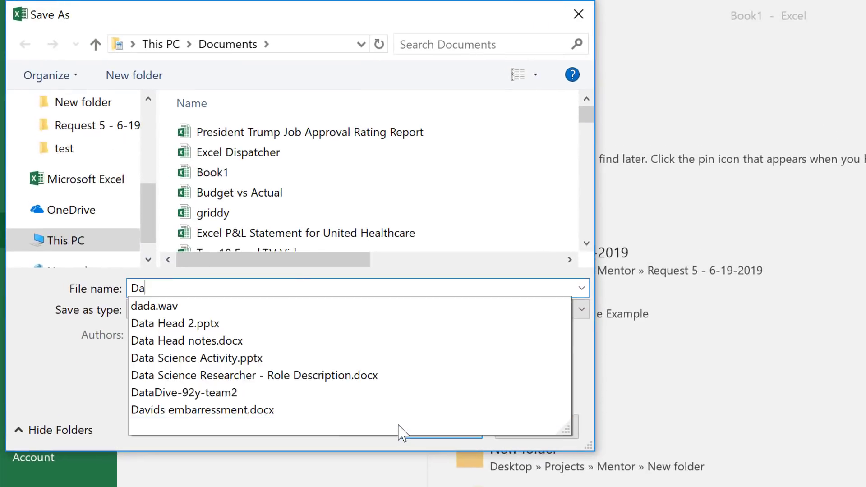
type("ily Expense R")
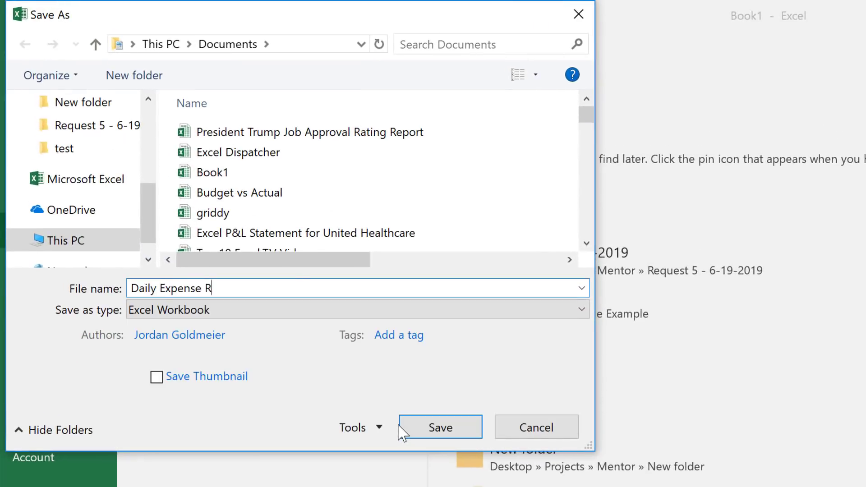
type("eport")
left_click(401, 432)
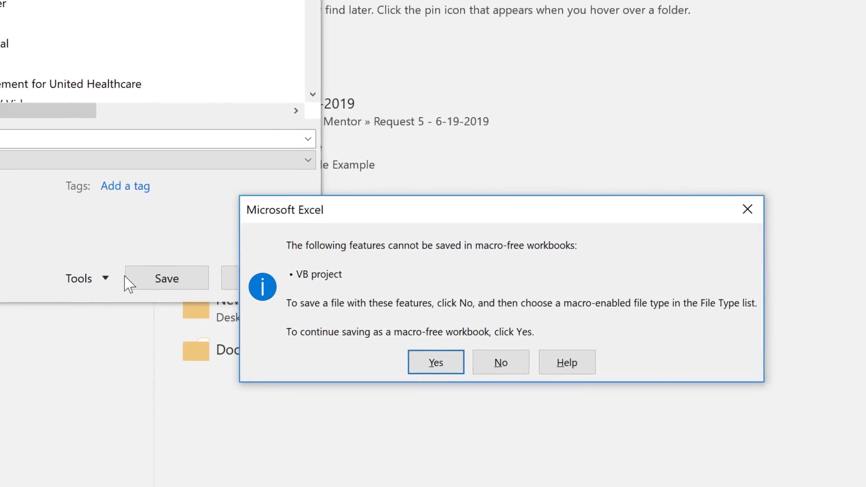
left_click(450, 365)
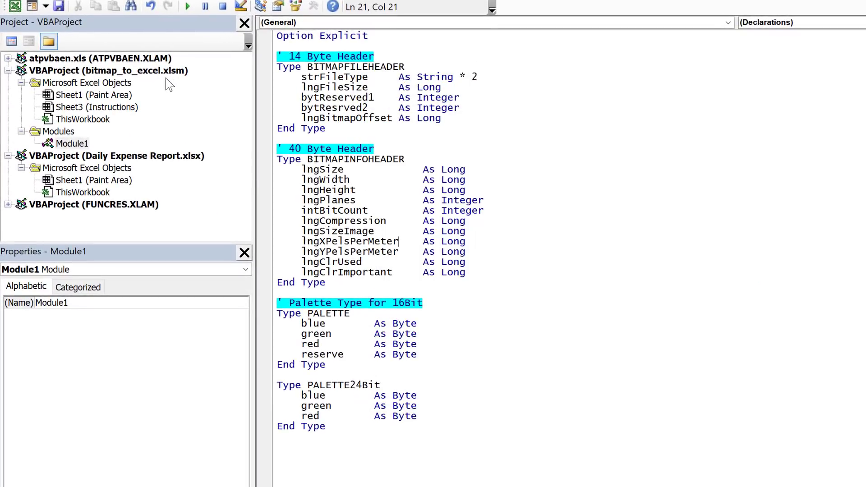
Step: Open Module1, then the Instructions sheet code, then the Paint Area sheet's LoadImageIntoExcel code
left_click(129, 83)
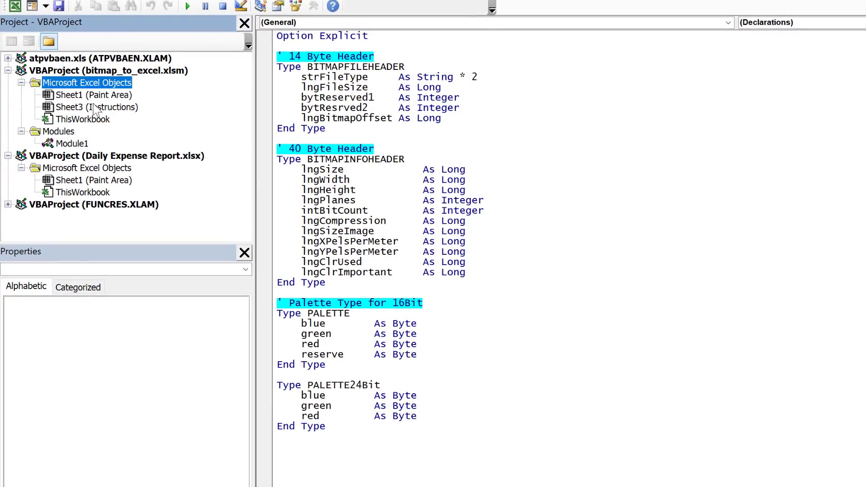
double_click(68, 144)
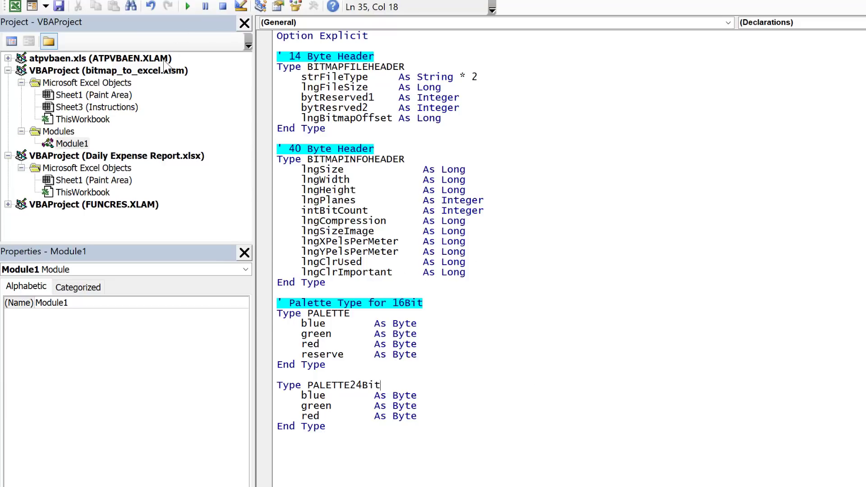
left_click(95, 107)
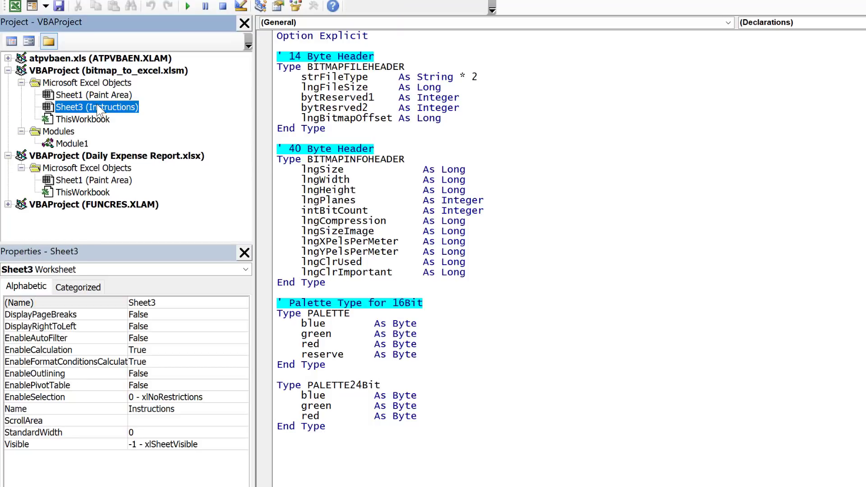
double_click(67, 110)
double_click(65, 100)
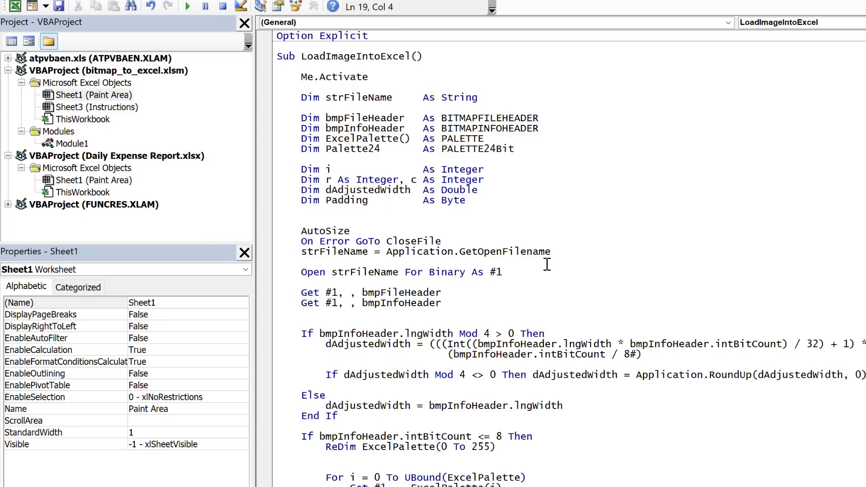
scroll(547, 264, "down", 13)
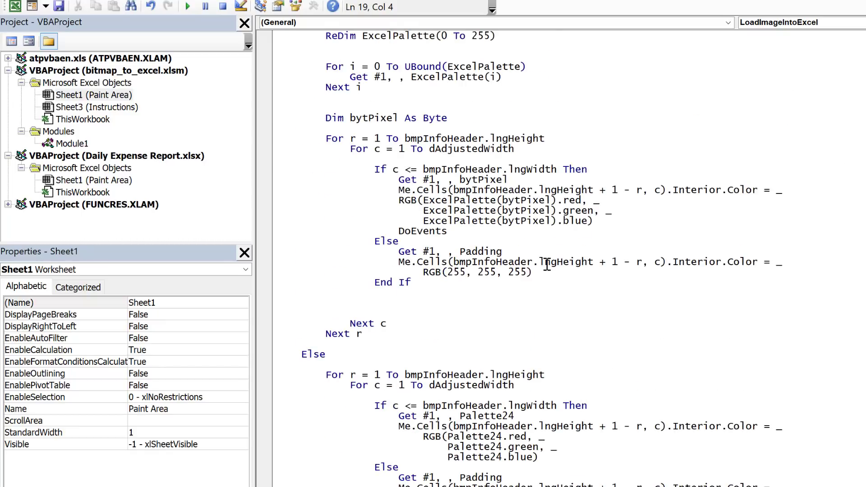
scroll(547, 264, "down", 9)
scroll(546, 264, "up", 20)
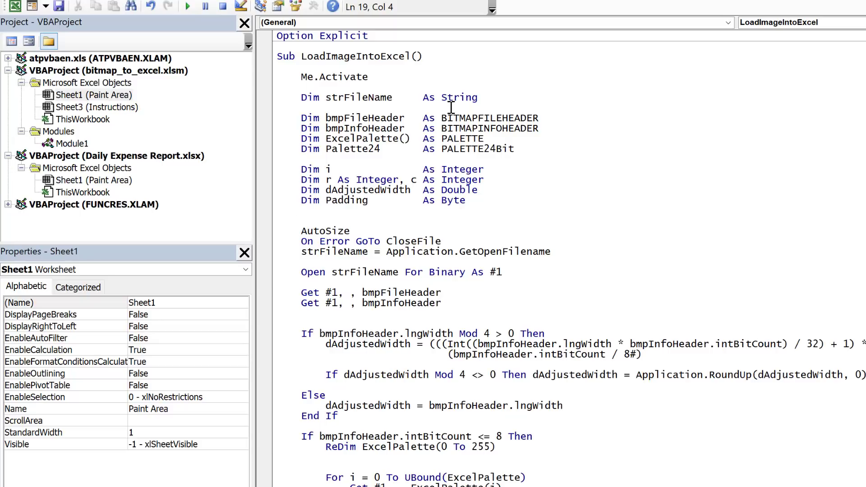
scroll(449, 338, "down", 10)
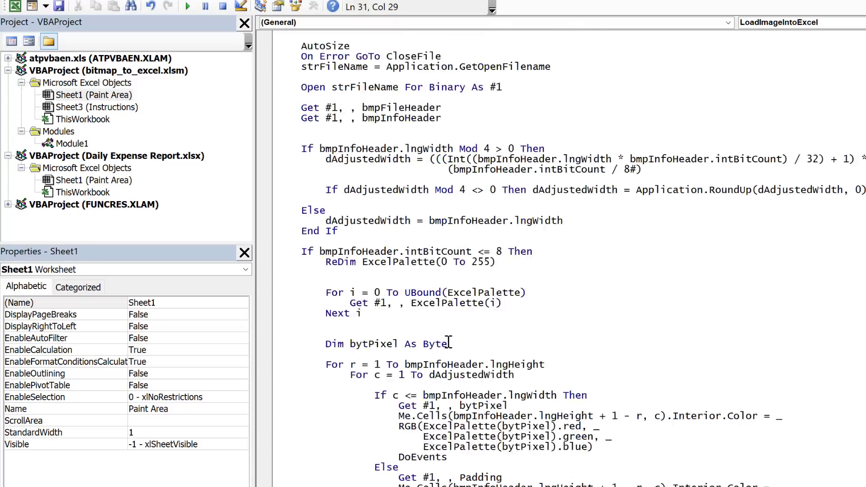